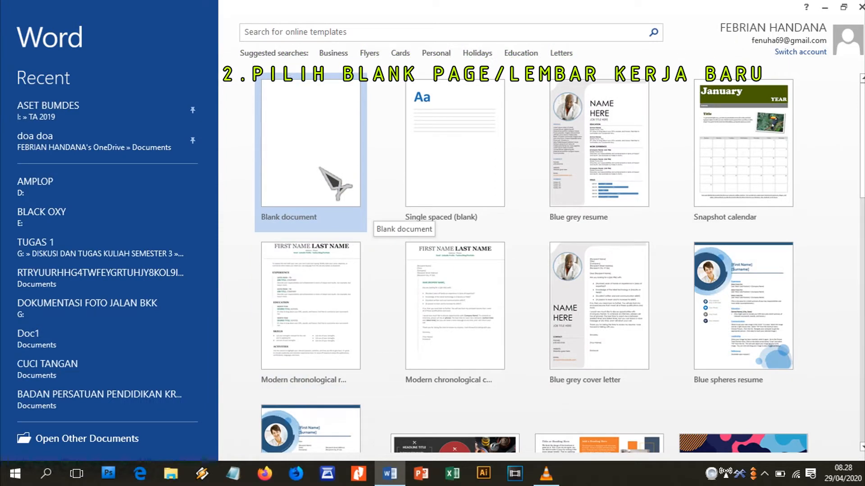
# - Create a blank document and insert a table with 5 columns and 7 rows
pyautogui.click(319, 167)
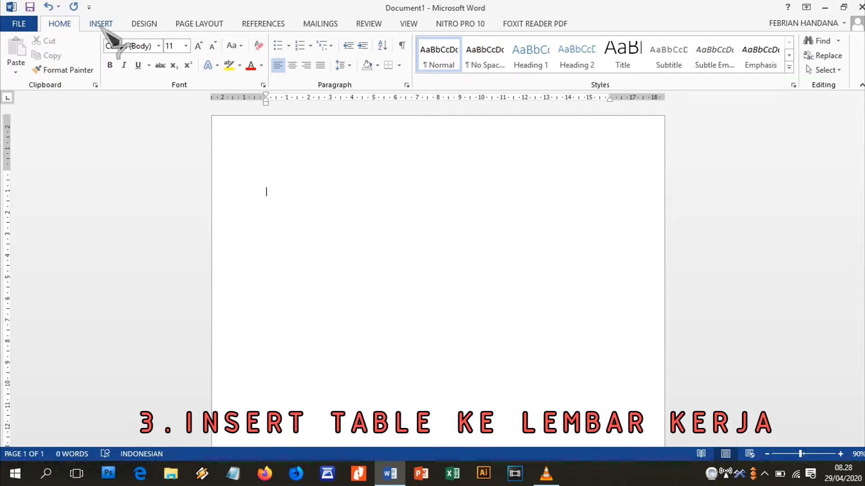
pyautogui.click(101, 26)
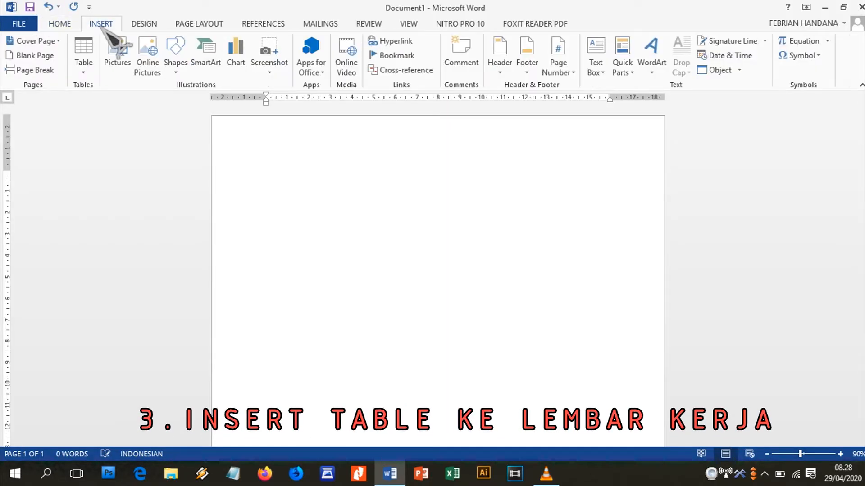
pyautogui.click(89, 65)
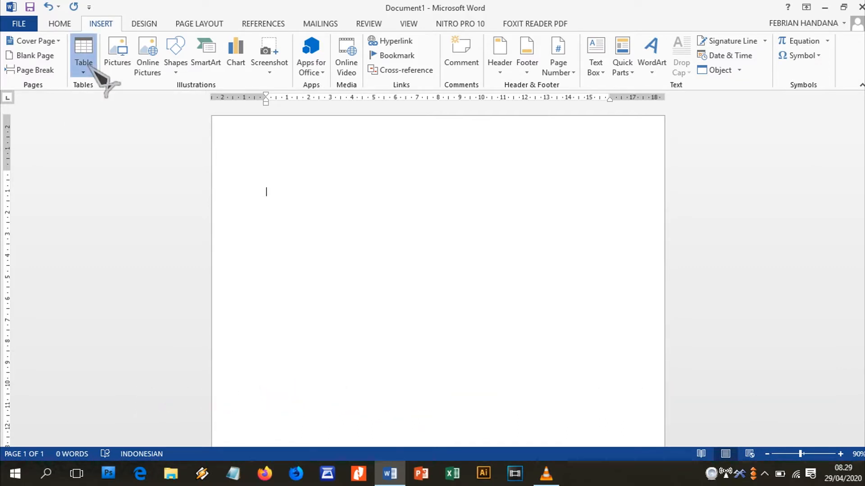
pyautogui.click(88, 65)
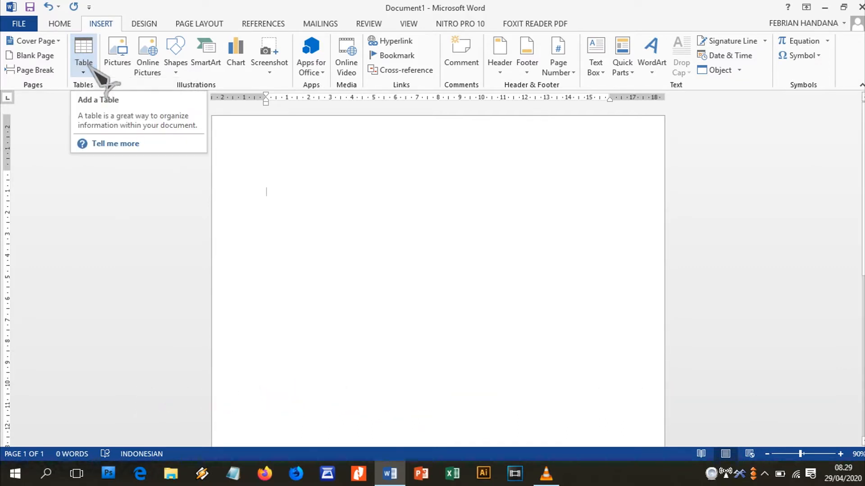
pyautogui.click(92, 76)
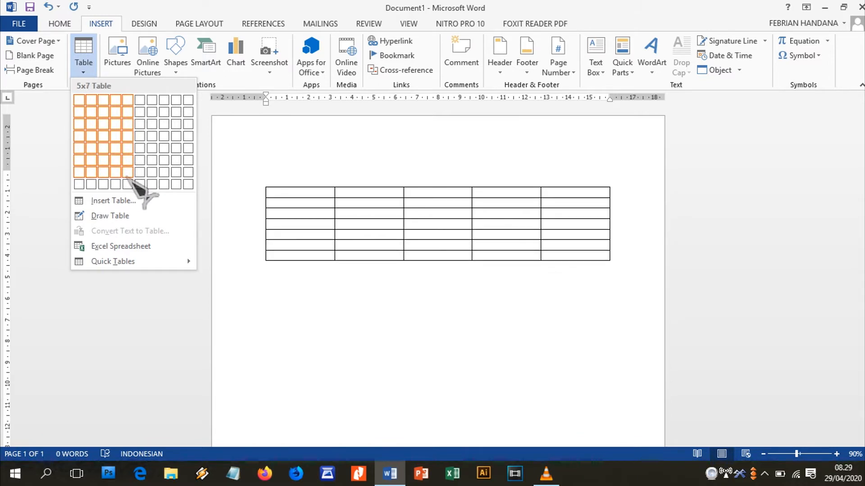
pyautogui.click(127, 175)
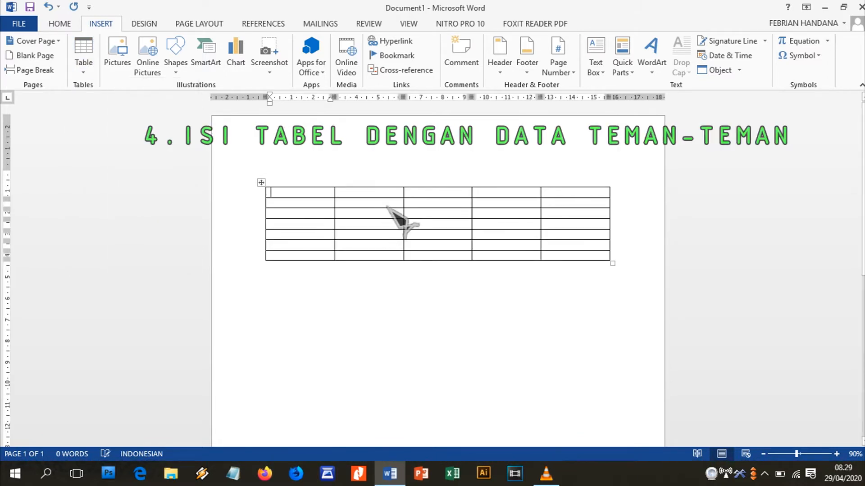
# - Add the title BUKU TAMU above the table and enter headers NO, NAMA, ALAMAT, RT/RW, JALAN, NO.HP and row labels 1 to 4 and Dst
pyautogui.click(315, 180)
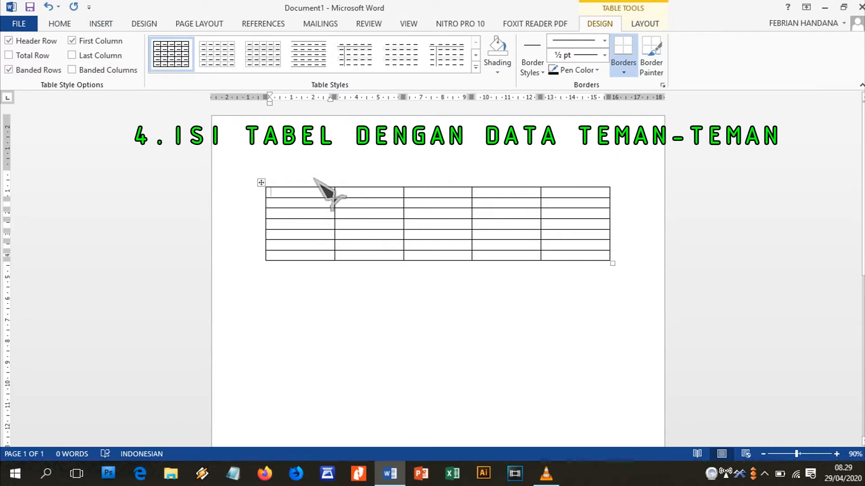
pyautogui.click(315, 179)
pyautogui.write('judu')
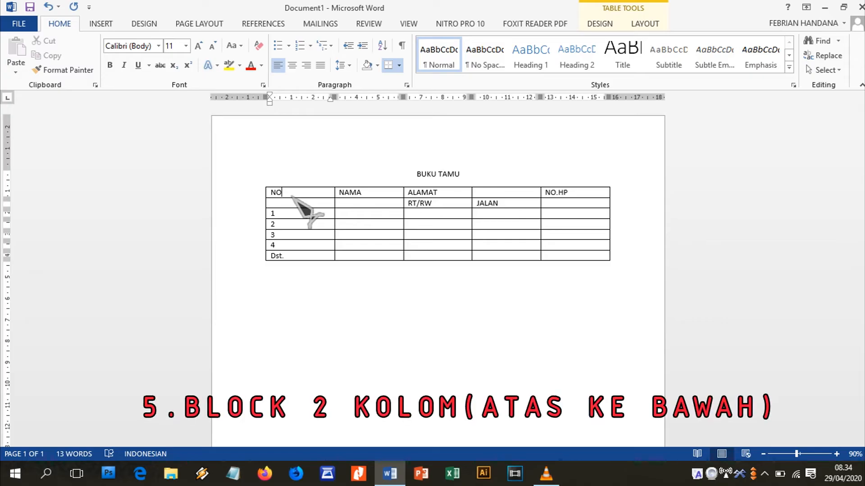
# - Merge the NO and NAMA header cells each with the empty cell beneath and center their text horizontally and vertically
pyautogui.moveTo(292, 195); pyautogui.dragTo(294, 209)
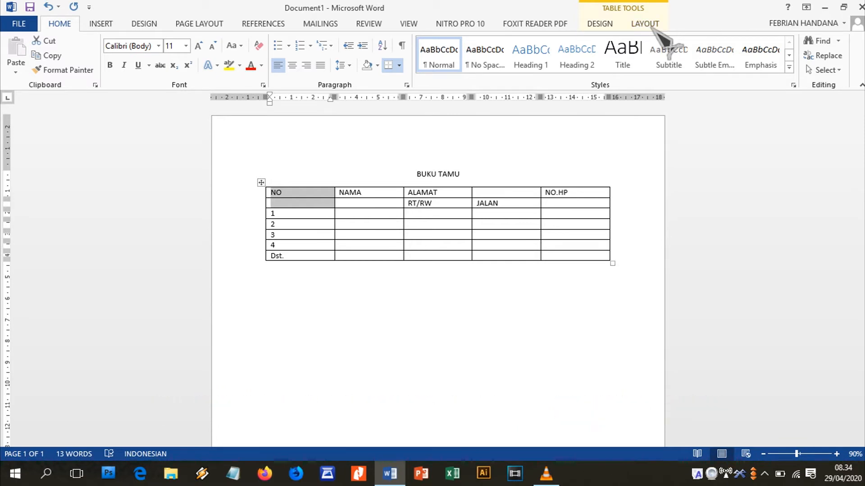
pyautogui.click(652, 26)
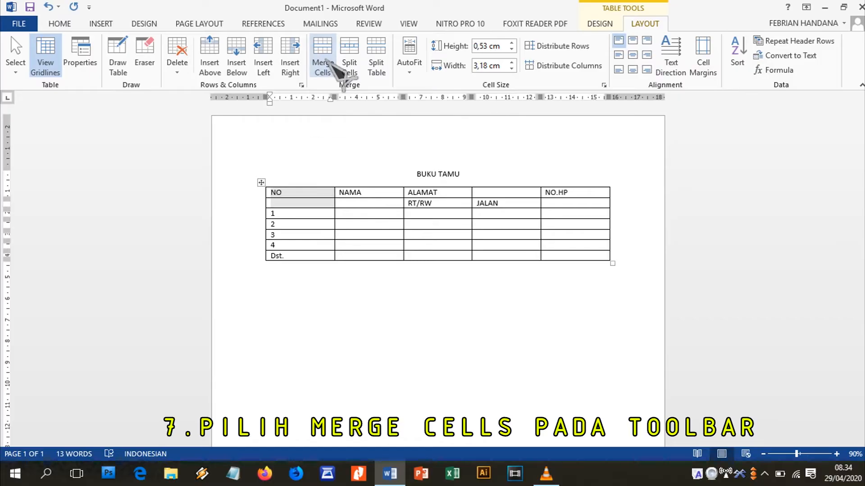
pyautogui.click(435, 241)
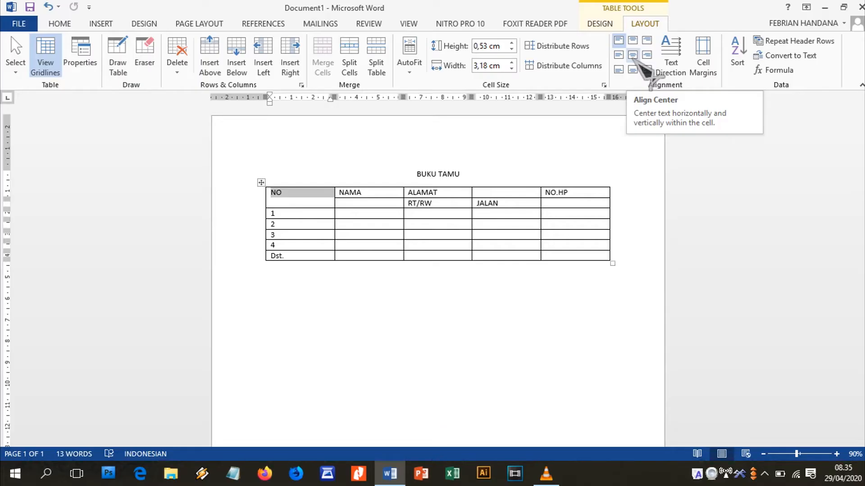
pyautogui.click(635, 57)
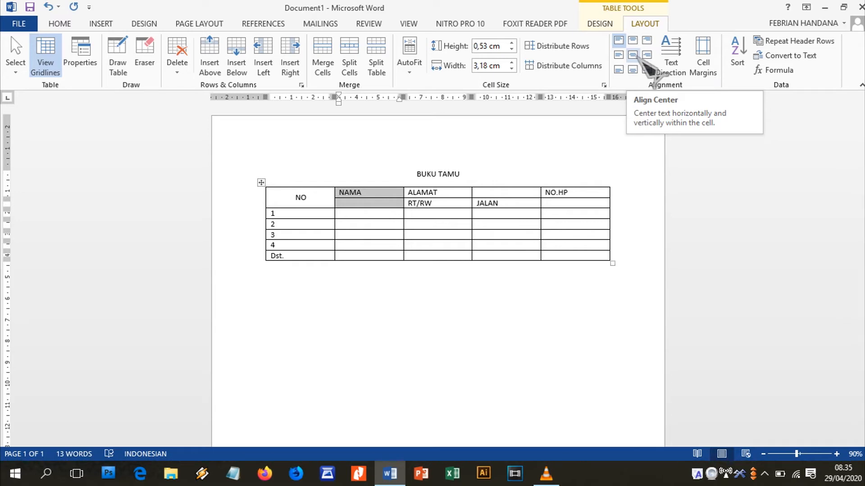
pyautogui.click(633, 54)
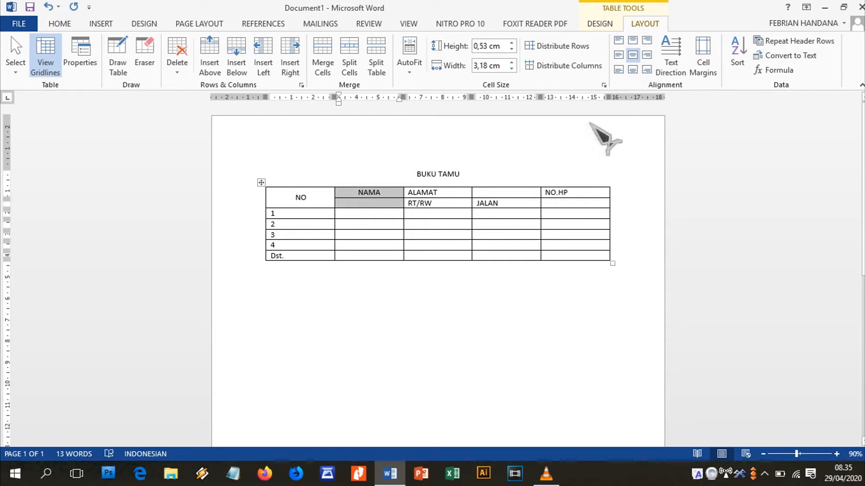
pyautogui.click(331, 58)
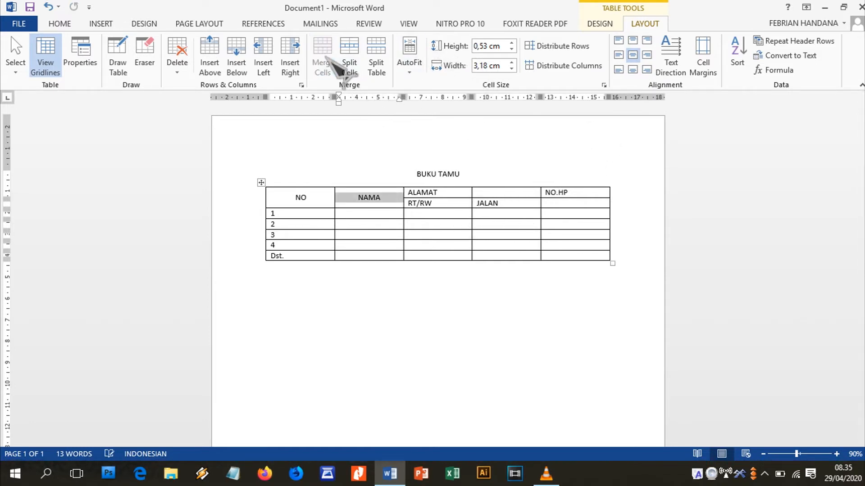
# - Merge the ALAMAT header cell with the empty cell beside it and center its text horizontally and vertically
pyautogui.moveTo(460, 193); pyautogui.dragTo(500, 193)
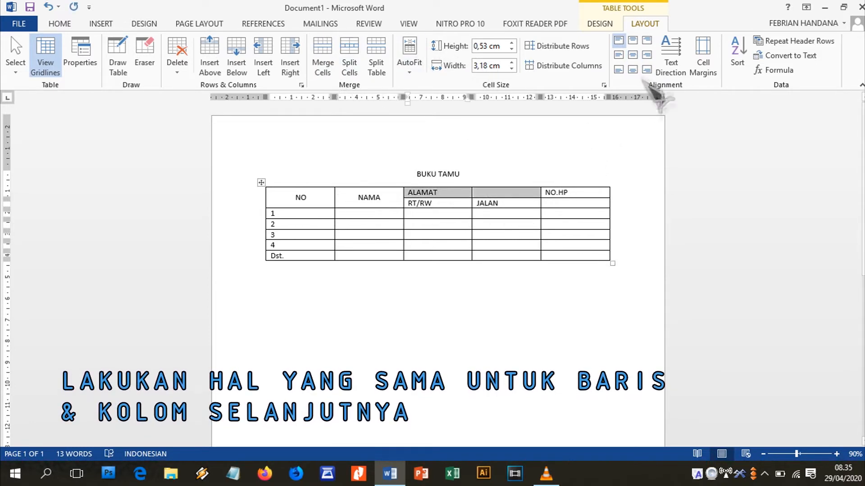
pyautogui.click(323, 58)
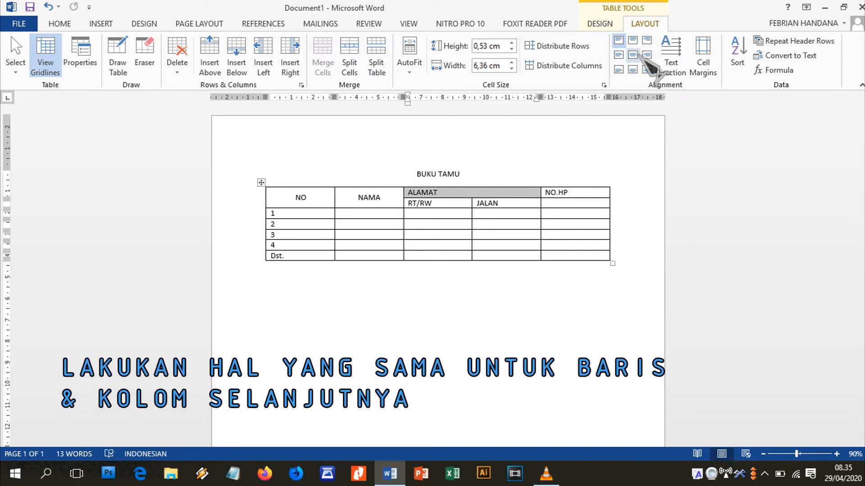
pyautogui.click(633, 54)
# - Center the RT/RW and JALAN subheaders, and merge the NO.HP header with the cell below it, centering its text
pyautogui.moveTo(420, 207)
pyautogui.mouseDown()
pyautogui.moveTo(540, 218)
pyautogui.moveTo(410, 209)
pyautogui.mouseUp()
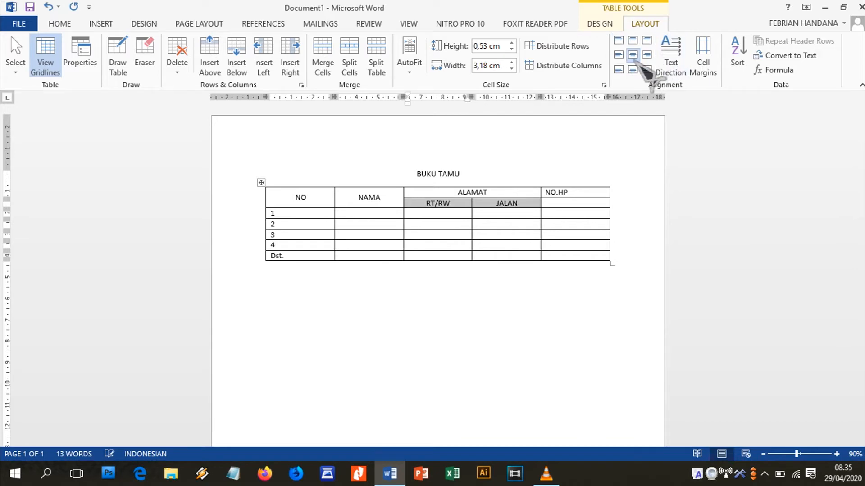
pyautogui.click(322, 58)
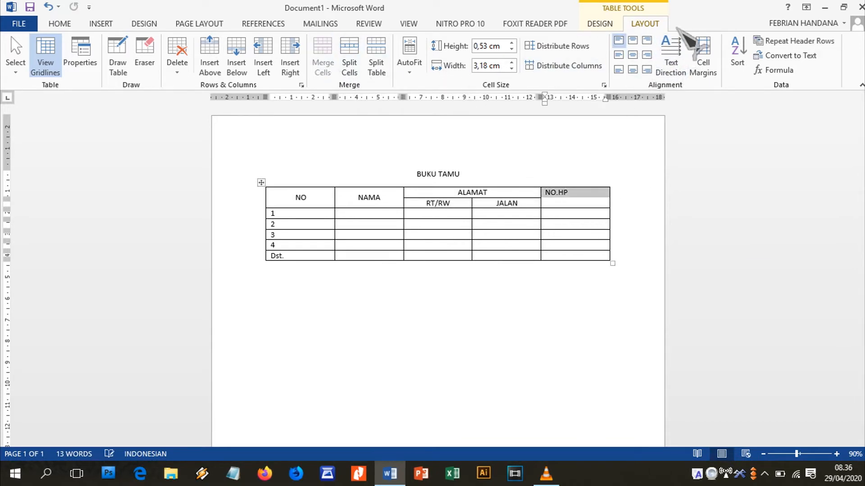
pyautogui.click(633, 54)
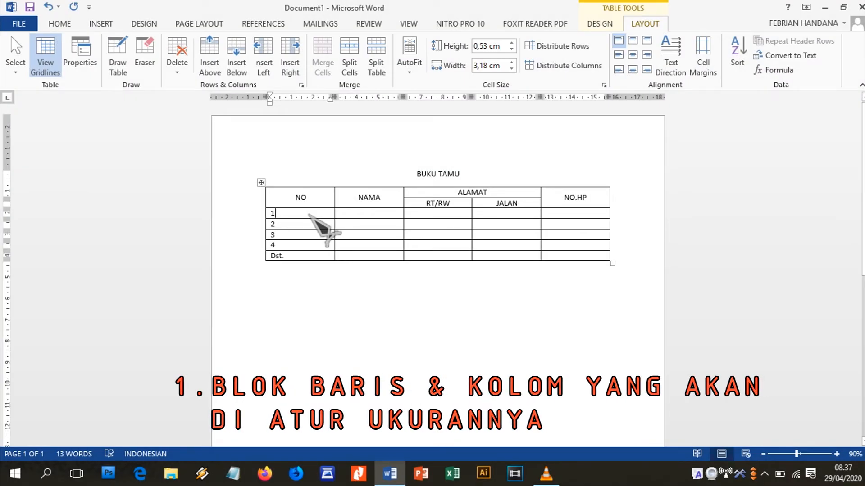
# - Set the height of the rows from 1 through Dst. to at least 0.8 cm
pyautogui.moveTo(310, 215)
pyautogui.mouseDown()
pyautogui.moveTo(394, 239)
pyautogui.moveTo(571, 243)
pyautogui.mouseUp()
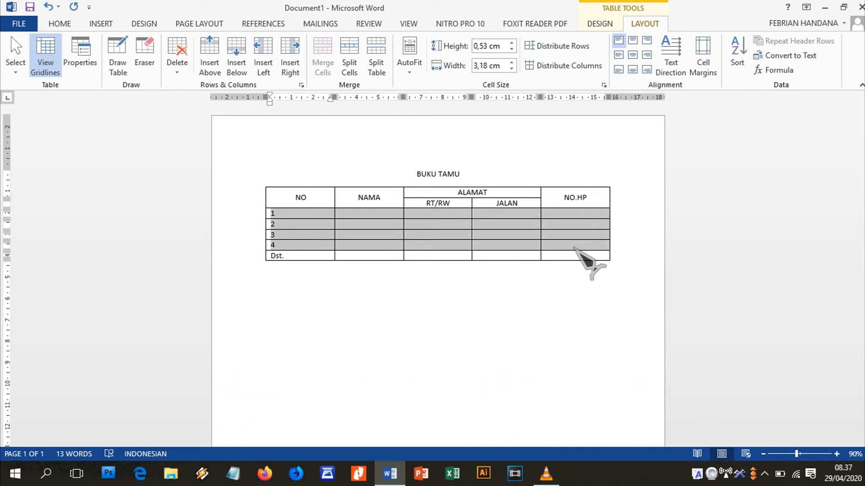
pyautogui.moveTo(576, 249); pyautogui.dragTo(575, 257)
pyautogui.rightClick(513, 249)
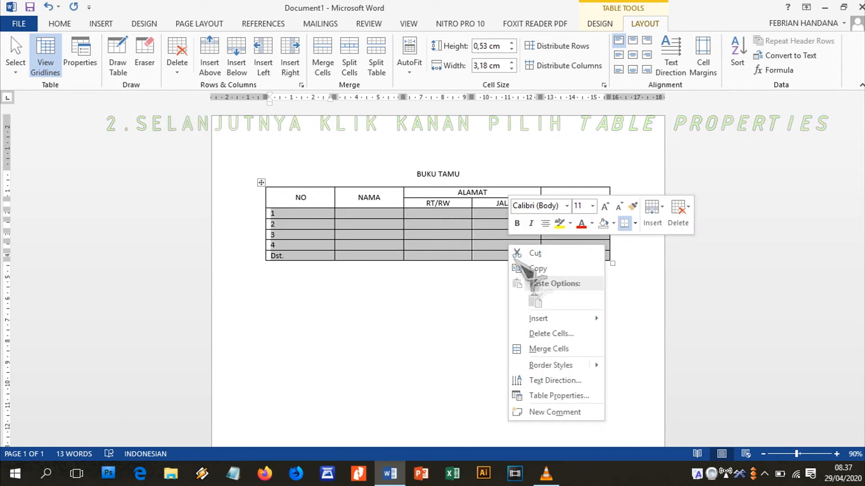
pyautogui.click(544, 396)
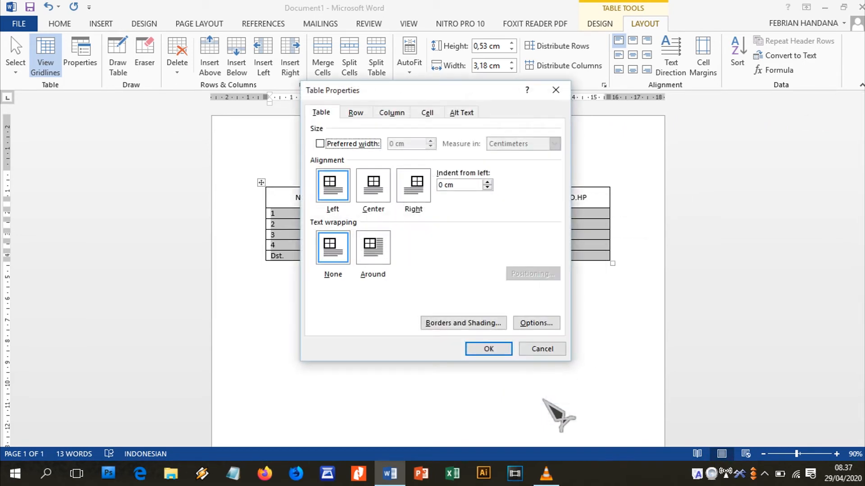
pyautogui.click(356, 113)
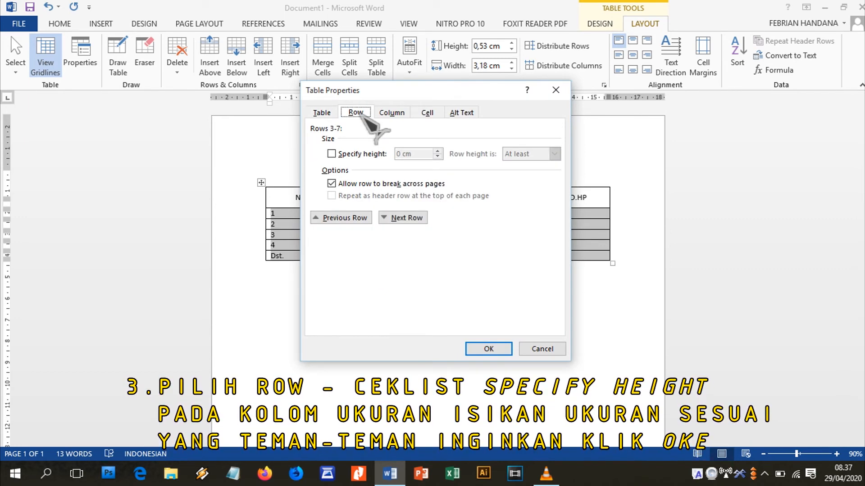
pyautogui.click(343, 156)
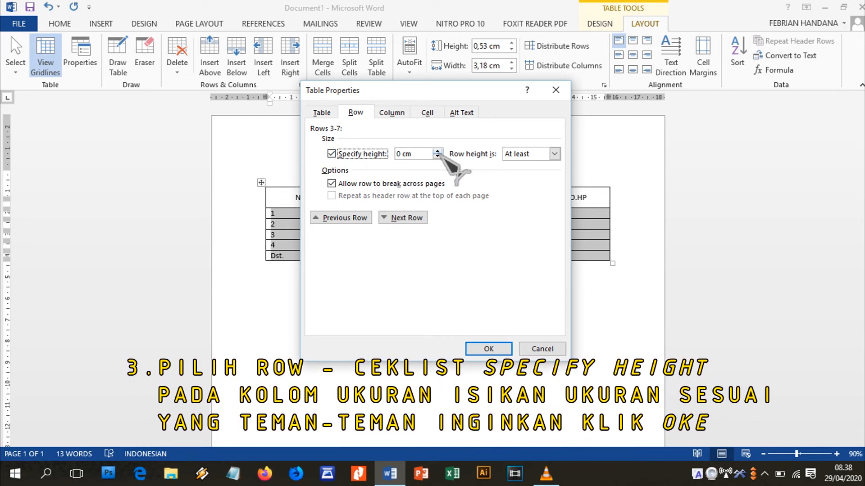
pyautogui.click(437, 151)
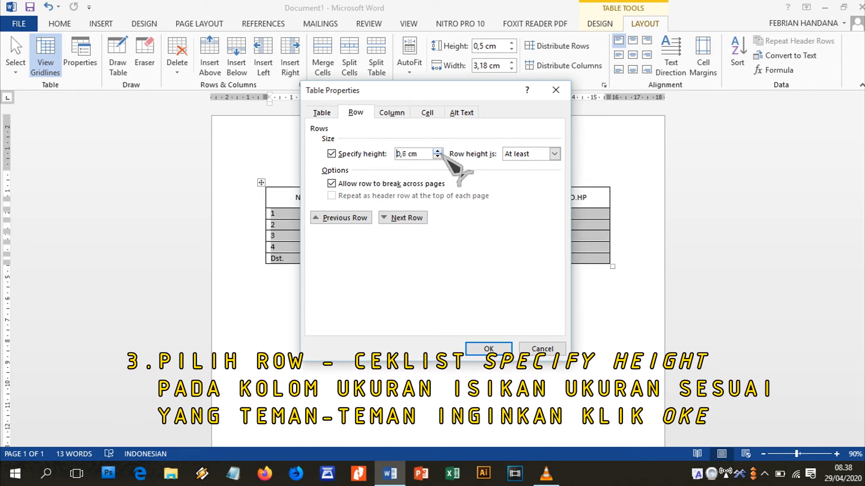
pyautogui.click(437, 151)
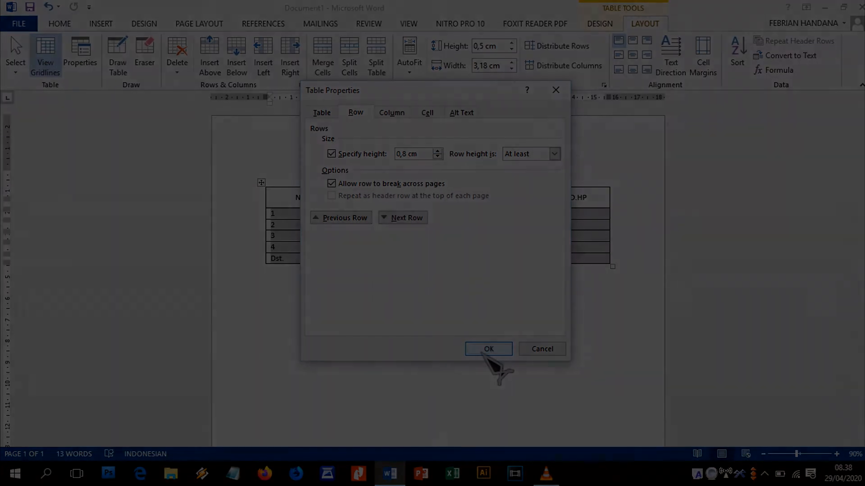
pyautogui.click(489, 351)
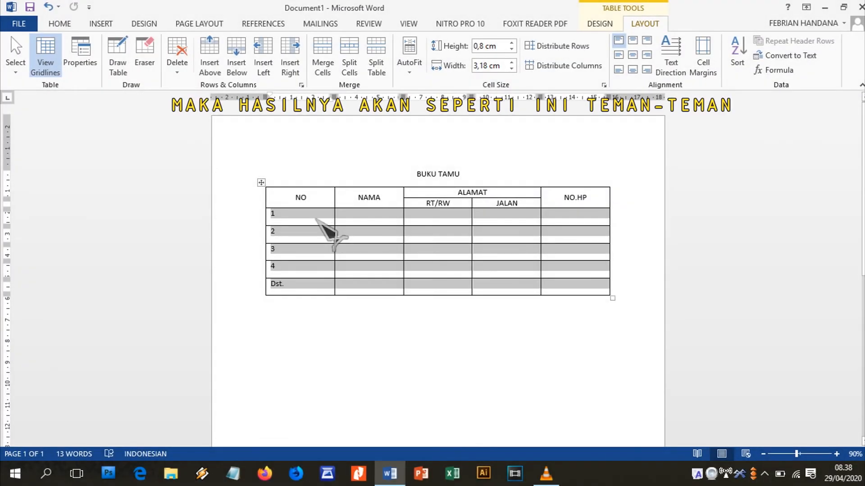
# - Narrow the NO column to about 1.24 cm and center its labels 1 through Dst. horizontally and vertically
pyautogui.click(316, 218)
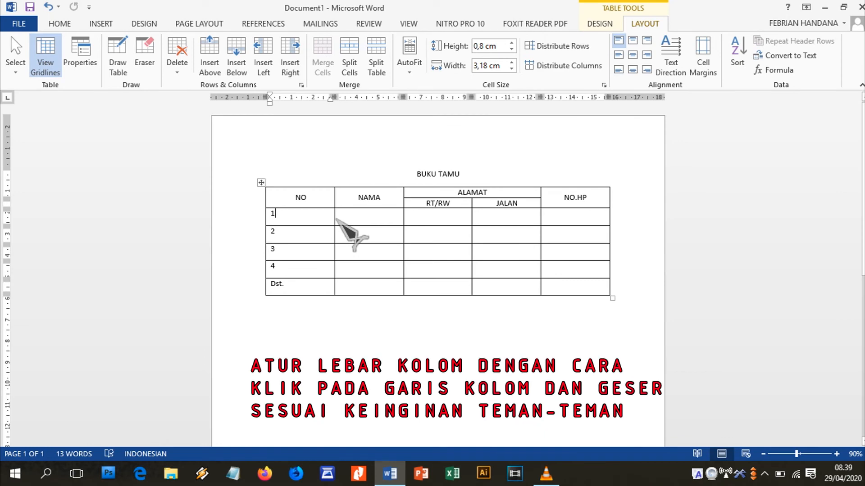
pyautogui.moveTo(335, 218); pyautogui.dragTo(299, 219)
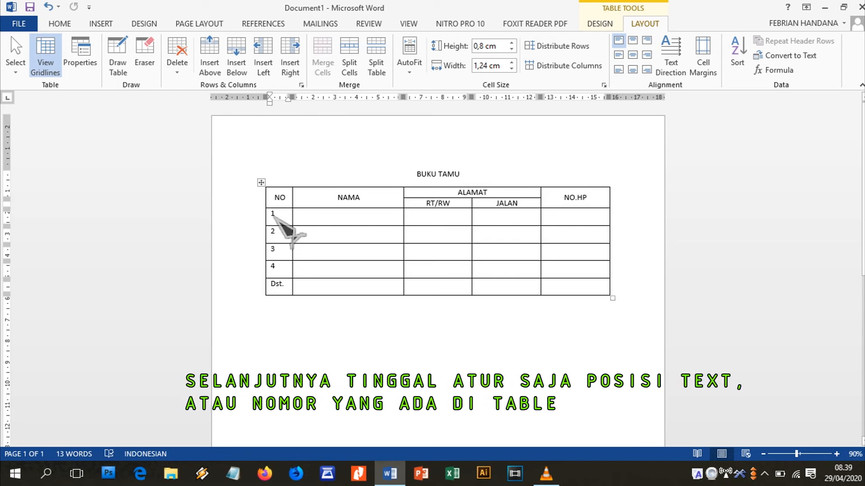
pyautogui.moveTo(273, 215); pyautogui.dragTo(276, 277)
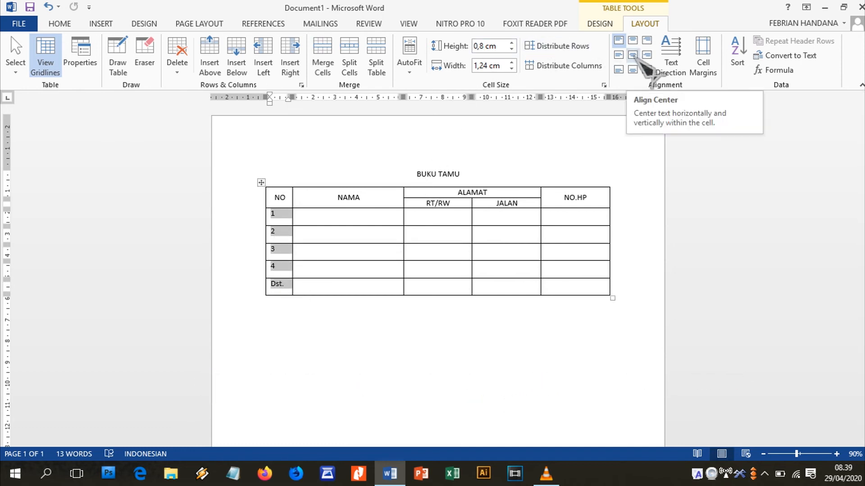
pyautogui.click(639, 60)
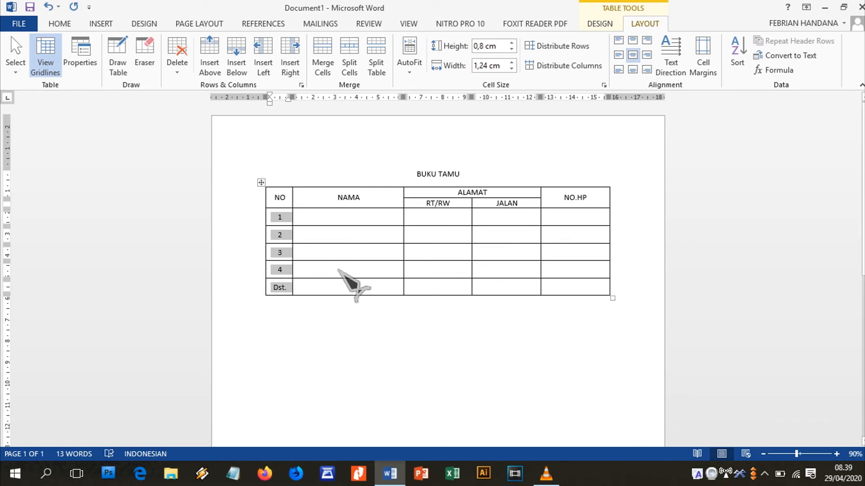